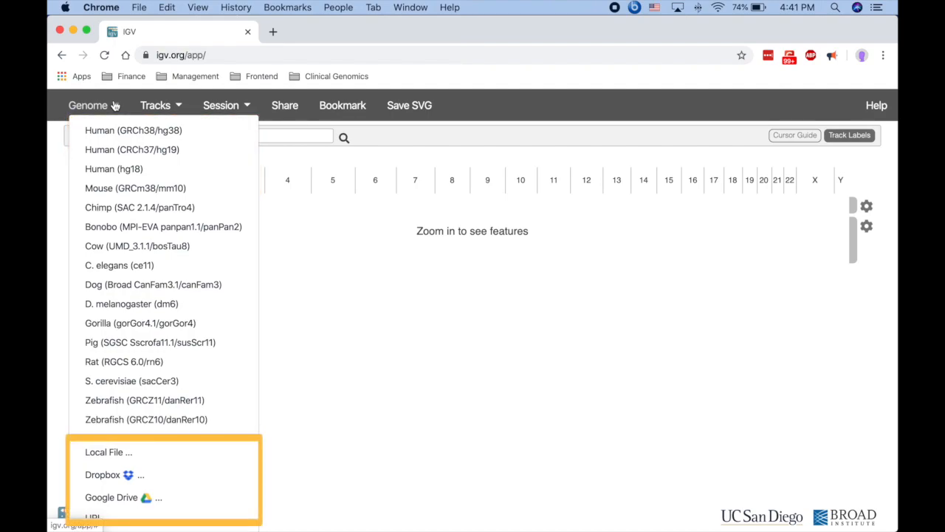
# Load the Human (GRCh37/hg19) genome and bring up the Tracks menu's source list.
pyautogui.click(77, 151)
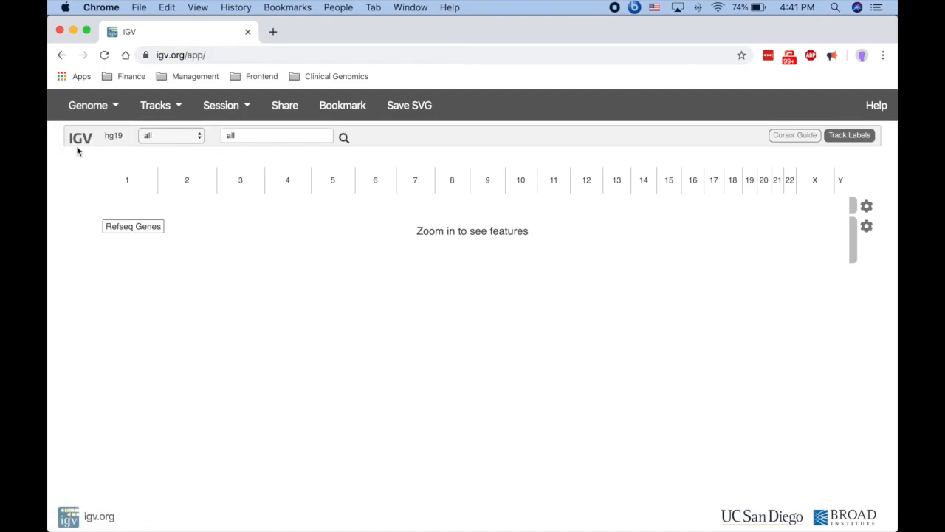
pyautogui.click(155, 107)
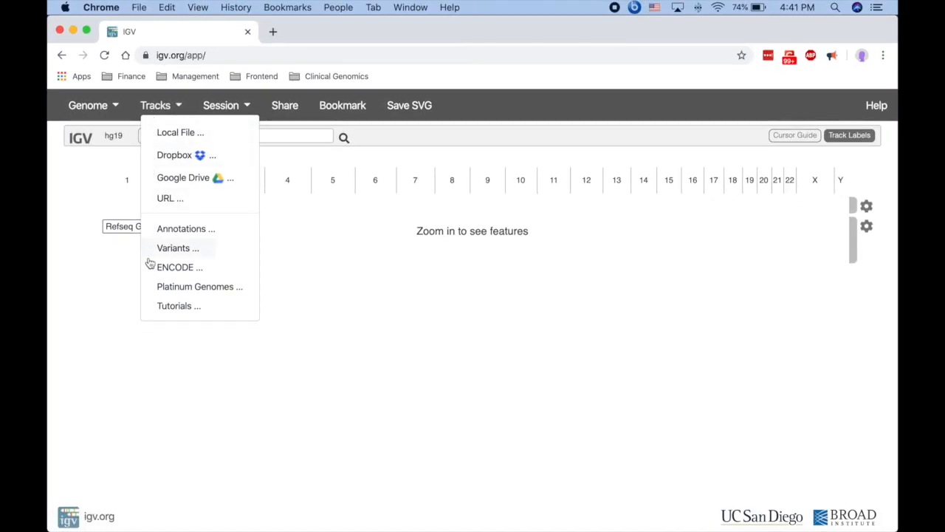
# Add the NA12877 sample from Platinum Genomes as a track above Refseq Genes.
pyautogui.click(149, 288)
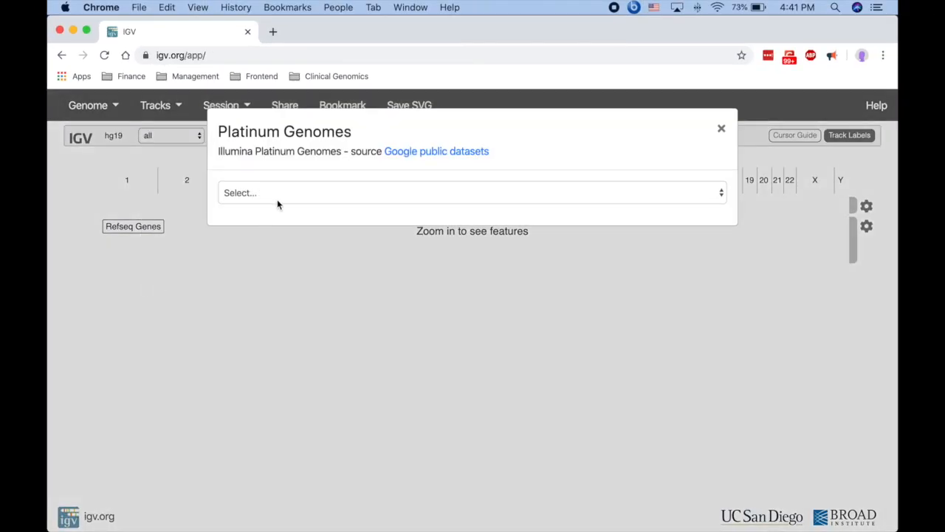
pyautogui.click(277, 199)
pyautogui.click(275, 206)
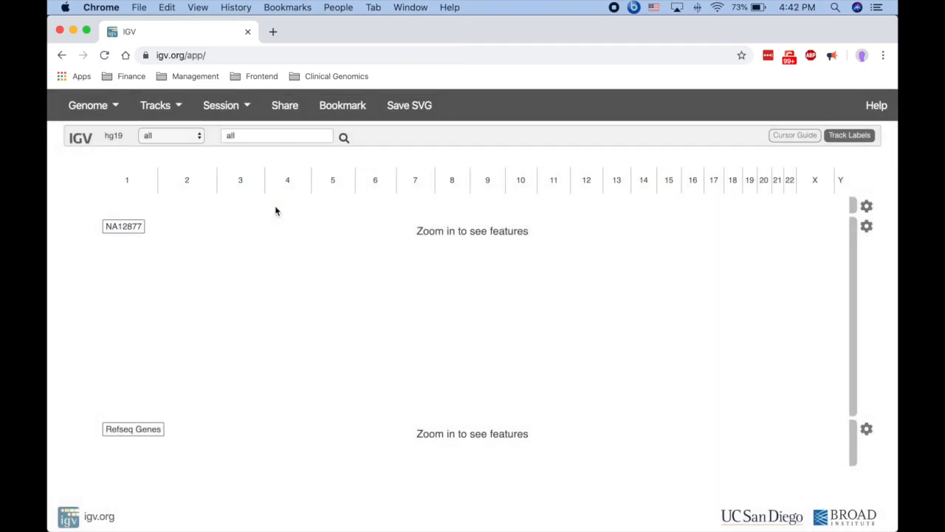
pyautogui.click(174, 140)
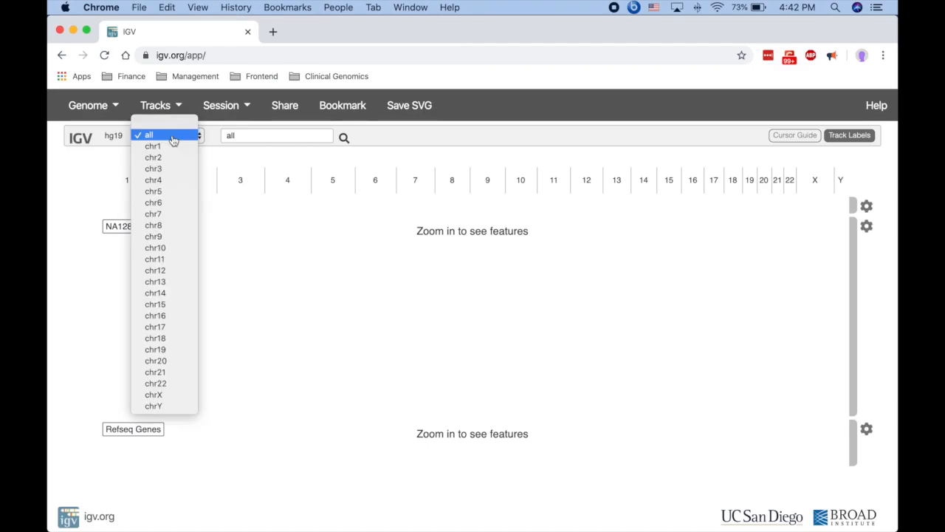
# Jump to chr16, then search the locus box for 'BRCA1 BRCA2'.
pyautogui.click(168, 315)
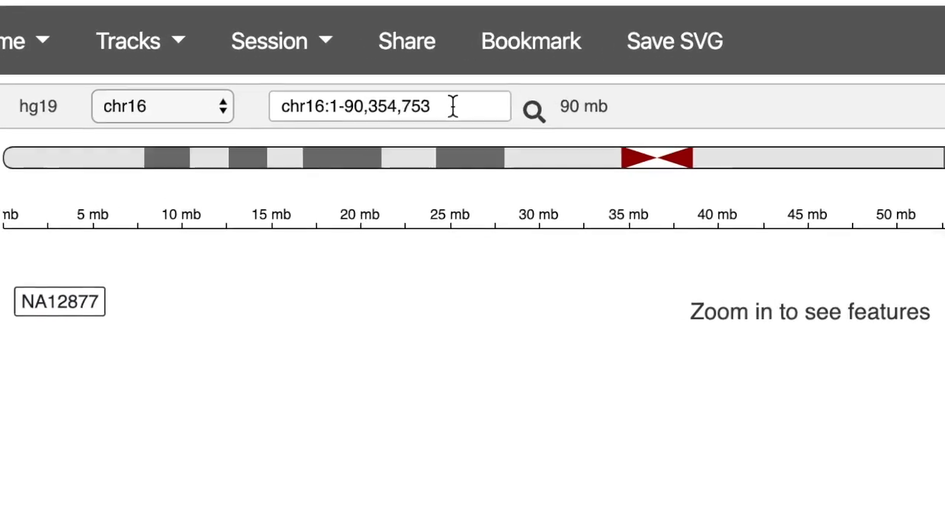
pyautogui.click(305, 135)
pyautogui.press('BackSpace')
pyautogui.hotkey('ctrl', 'a')
pyautogui.write('BRCA1')
pyautogui.press('BackSpace')
pyautogui.press('BackSpace')
pyautogui.press('BackSpace')
pyautogui.press('BackSpace')
pyautogui.press('BackSpace')
pyautogui.write('chr1:854000-855000')
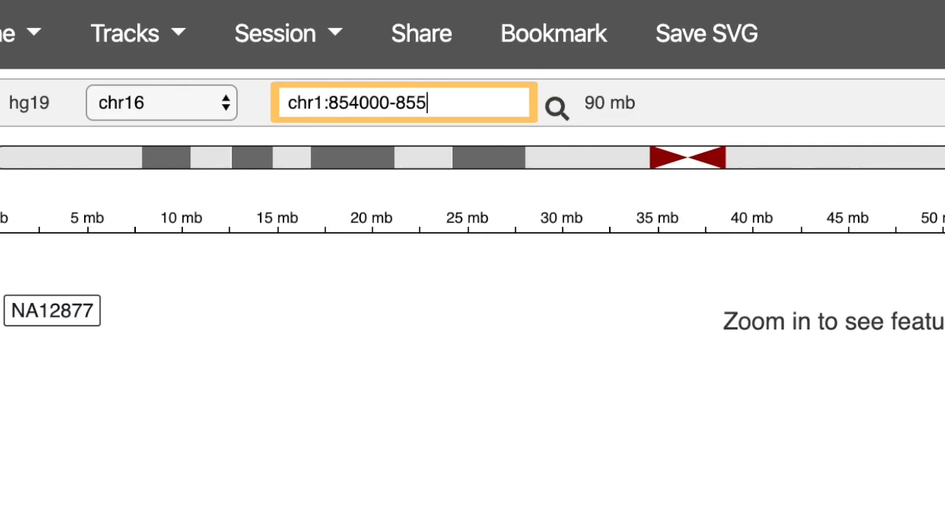
pyautogui.press('BackSpace')
pyautogui.press('BackSpace')
pyautogui.press('BackSpace')
pyautogui.press('BackSpace')
pyautogui.press('BackSpace')
pyautogui.press('BackSpace')
pyautogui.press('BackSpace')
pyautogui.press('BackSpace')
pyautogui.press('BackSpace')
pyautogui.press('BackSpace')
pyautogui.press('BackSpace')
pyautogui.press('BackSpace')
pyautogui.press('BackSpace')
pyautogui.press('BackSpace')
pyautogui.press('BackSpace')
pyautogui.press('BackSpace')
pyautogui.press('BackSpace')
pyautogui.press('BackSpace')
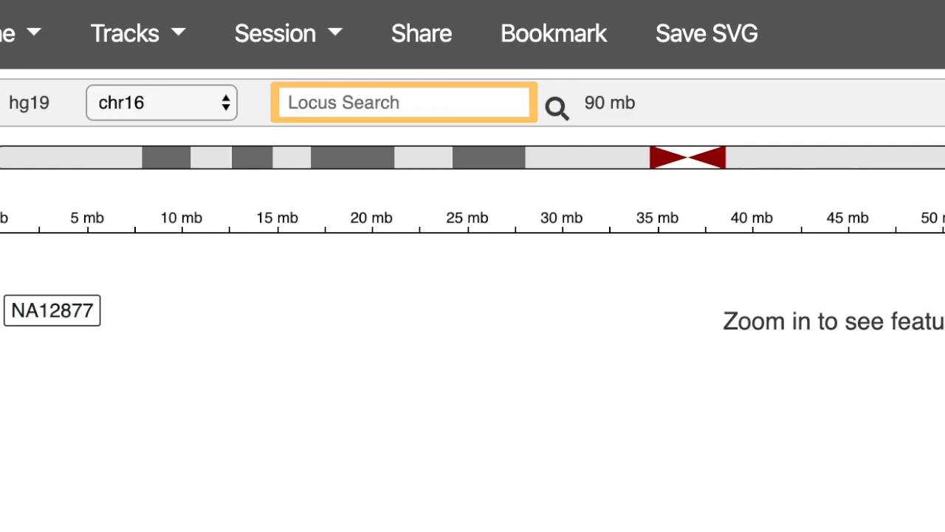
pyautogui.write('BRCA1 BRCA2')
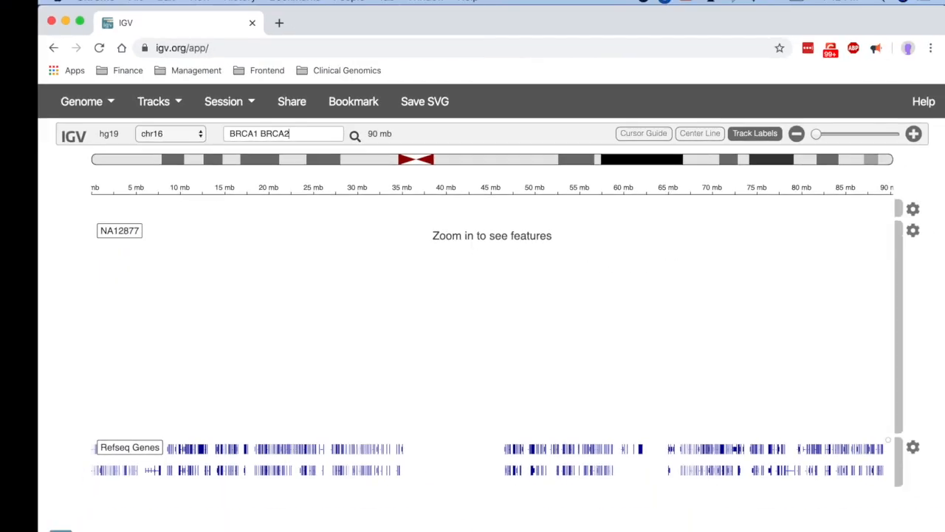
pyautogui.press('Return')
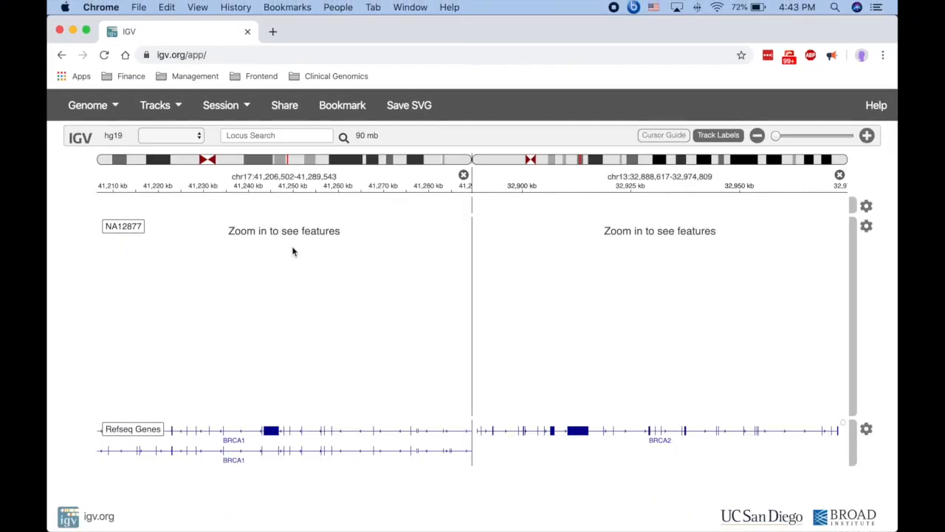
# Zoom the chr17 panel to about 775 bp and show it alone at full width.
pyautogui.click(280, 162)
pyautogui.click(280, 162)
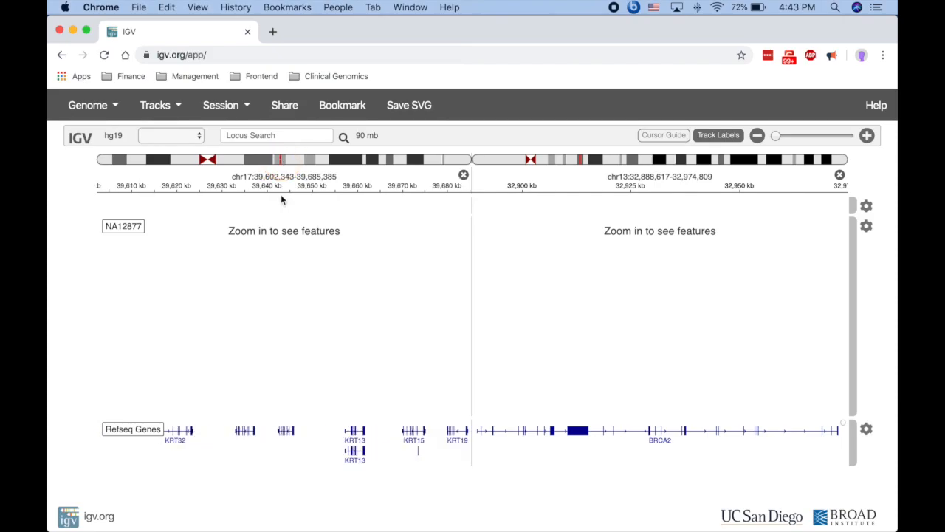
pyautogui.moveTo(281, 189); pyautogui.dragTo(302, 198)
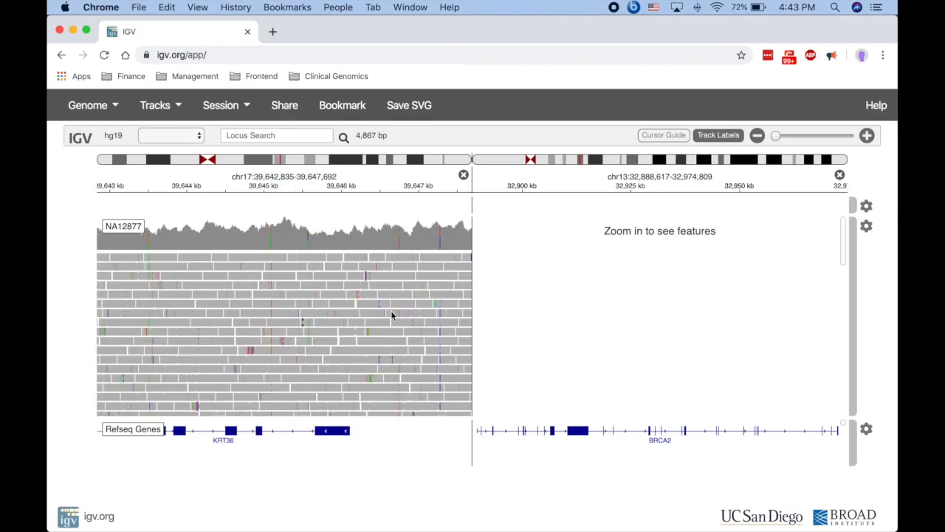
pyautogui.moveTo(394, 315); pyautogui.dragTo(316, 296)
pyautogui.moveTo(328, 190); pyautogui.dragTo(389, 196)
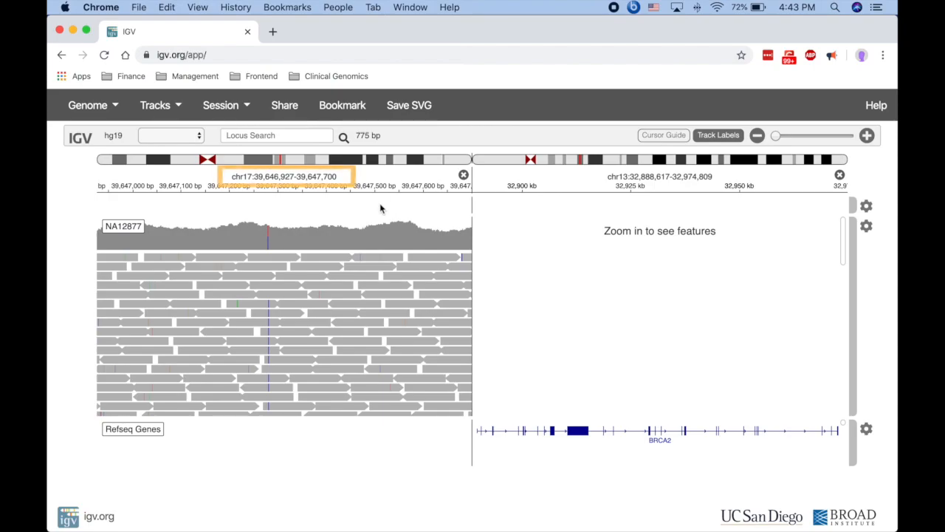
pyautogui.click(295, 178)
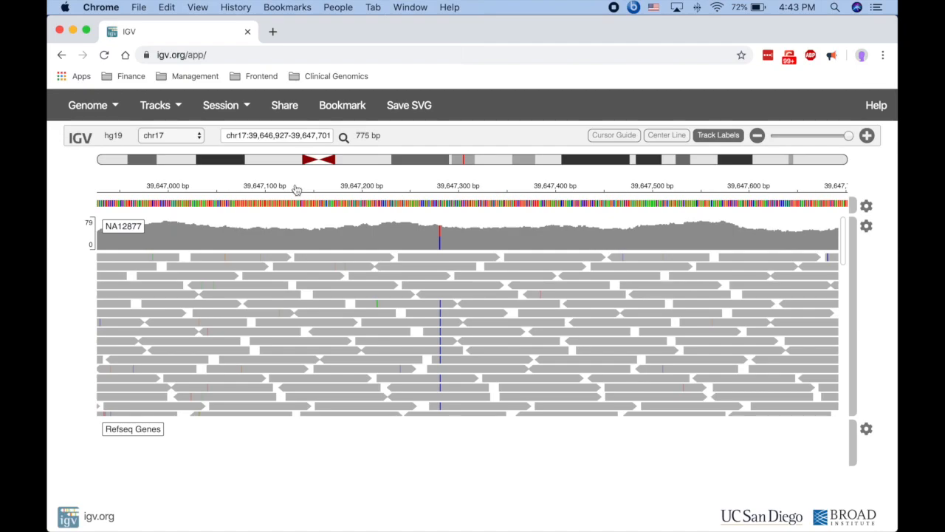
# Zoom to a 48 bp base-level window and pan the reads to the C variant.
pyautogui.click(867, 136)
pyautogui.click(867, 136)
pyautogui.click(867, 136)
pyautogui.click(867, 136)
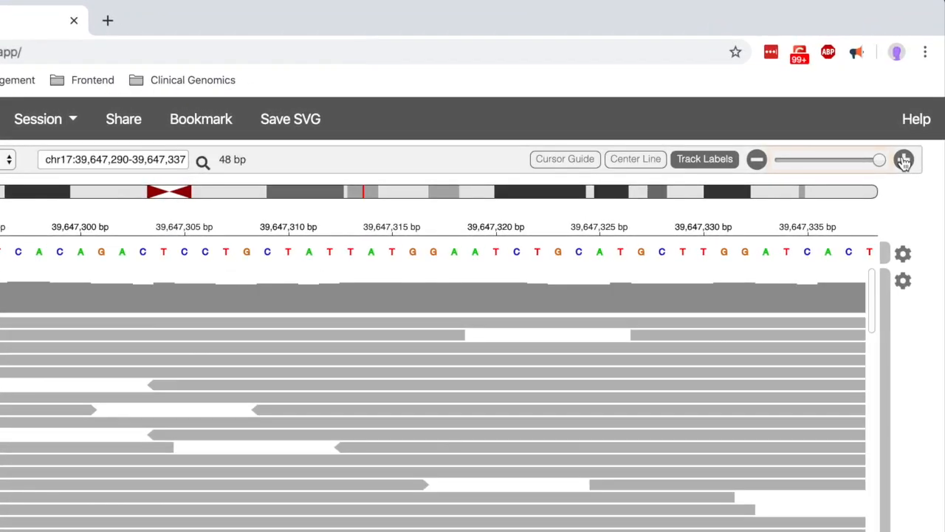
pyautogui.click(889, 151)
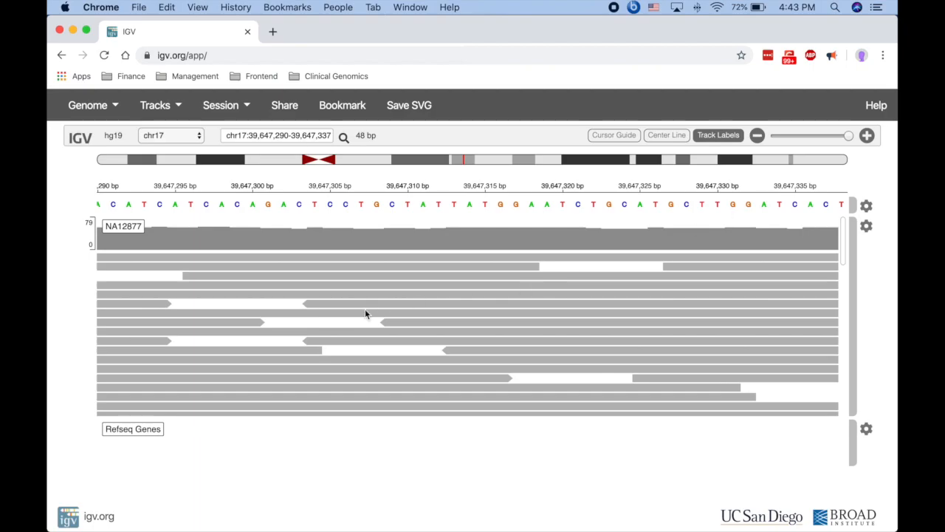
pyautogui.moveTo(366, 312); pyautogui.dragTo(729, 320)
# Sort the NA12877 reads by base at the C variant, then bring up the track's settings.
pyautogui.rightClick(451, 242)
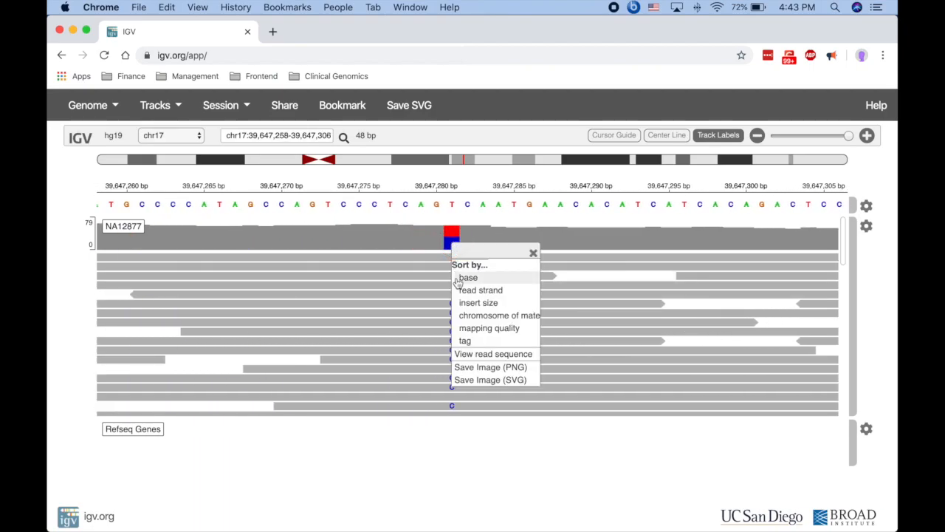
pyautogui.click(465, 277)
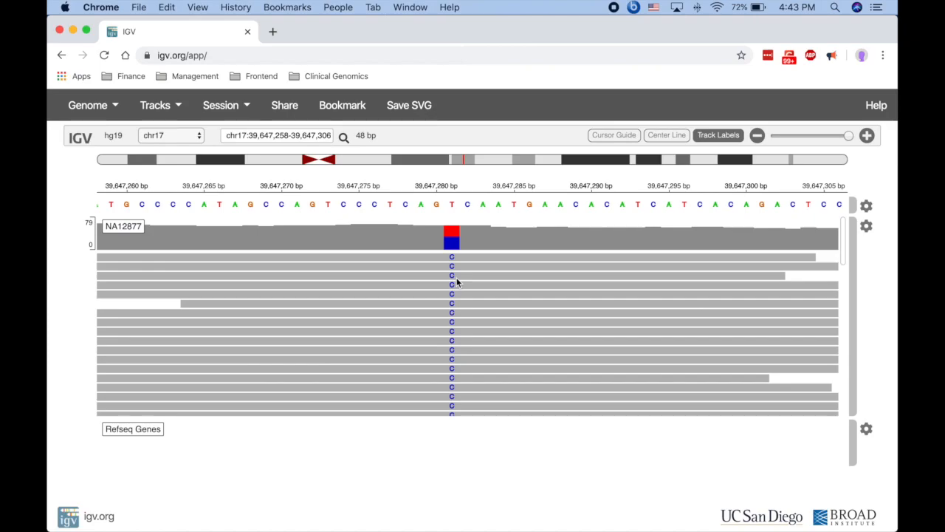
pyautogui.rightClick(532, 304)
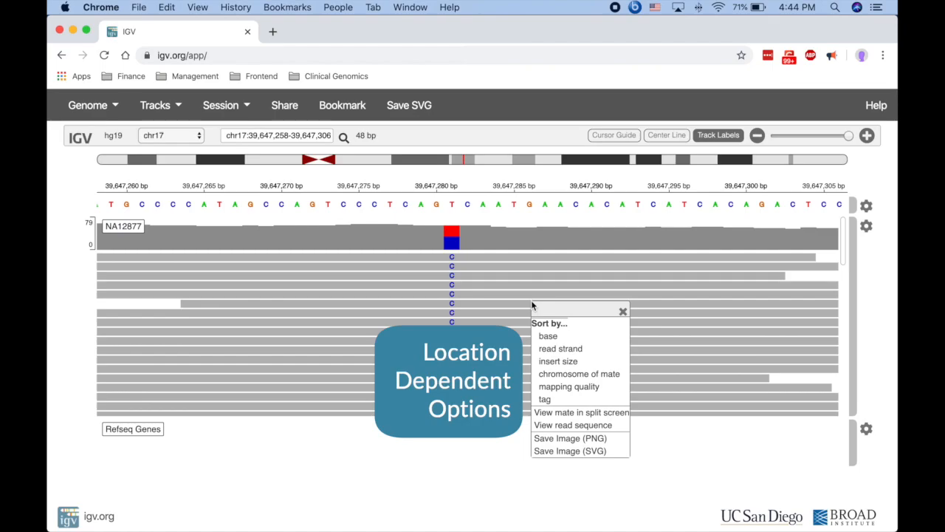
pyautogui.click(623, 311)
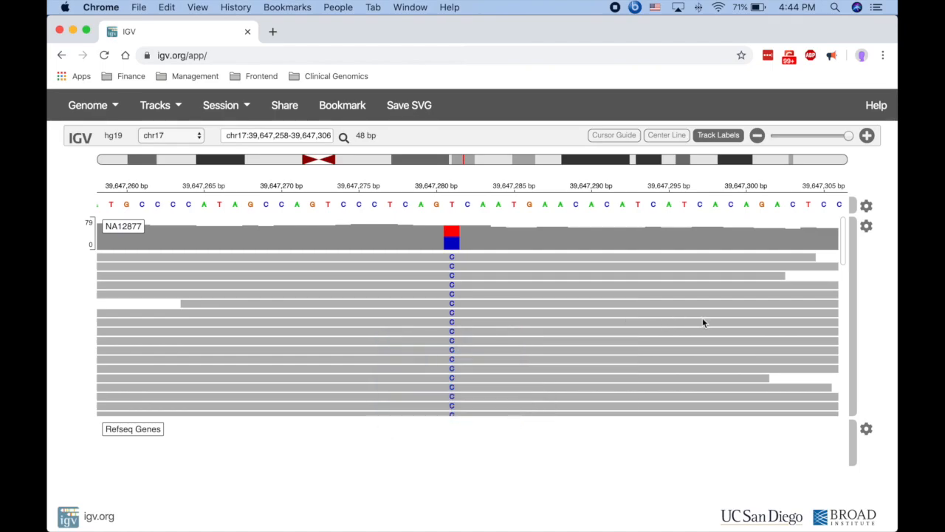
pyautogui.click(867, 226)
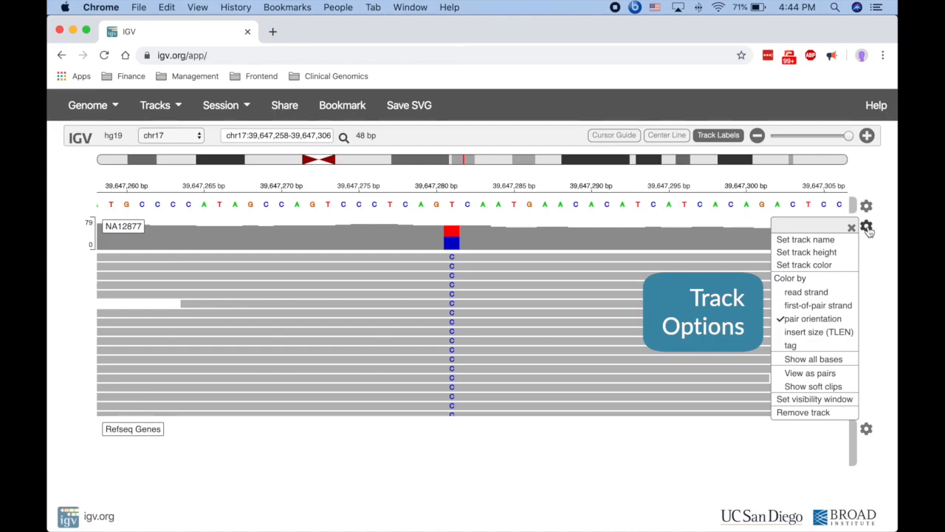
# Colour the reads by read strand and set the track height to 400.
pyautogui.click(839, 291)
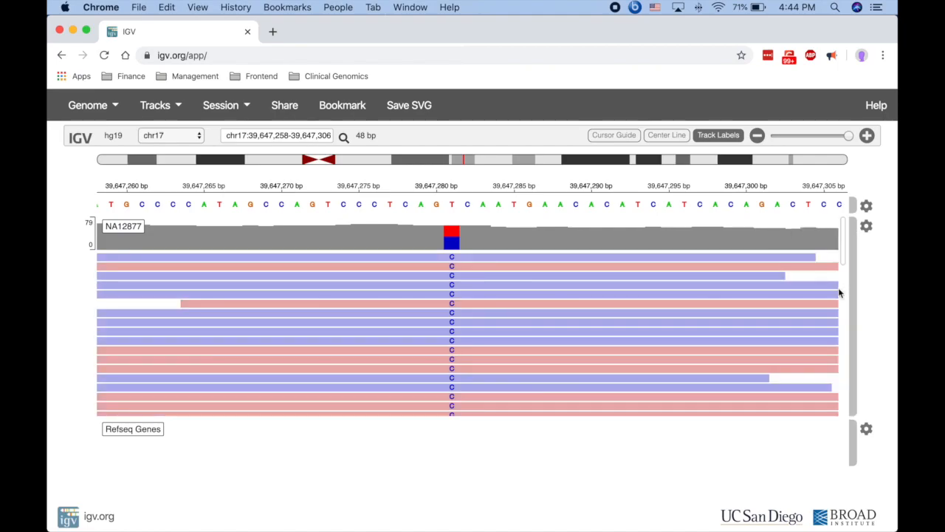
pyautogui.click(867, 228)
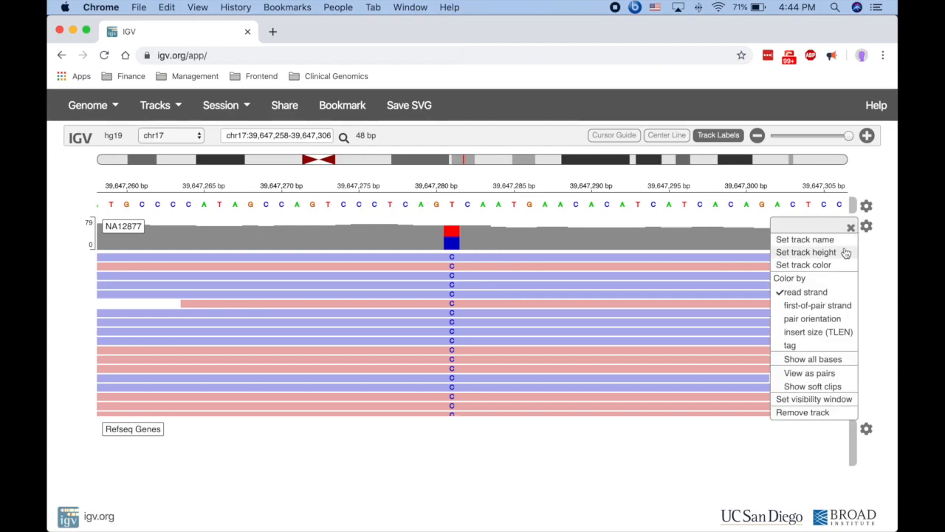
pyautogui.click(845, 252)
pyautogui.click(681, 267)
pyautogui.press('BackSpace')
pyautogui.write('400')
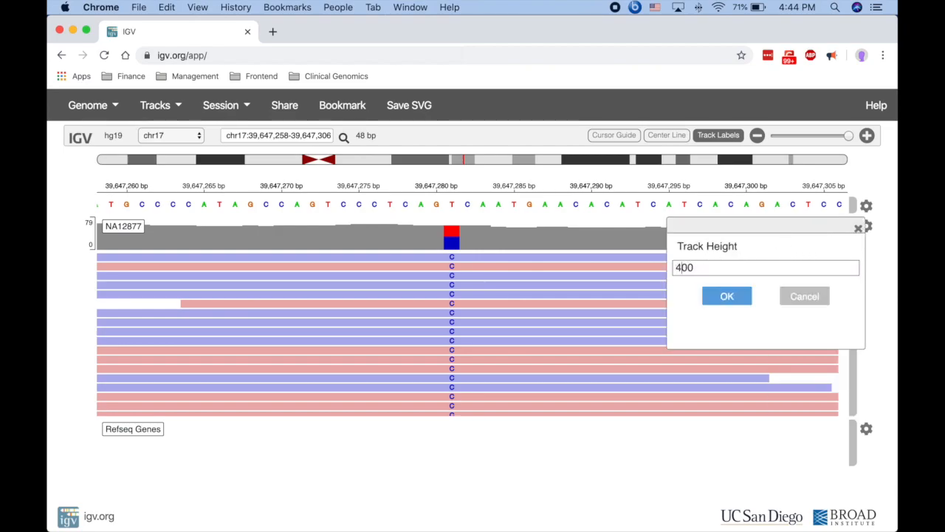
pyautogui.click(714, 298)
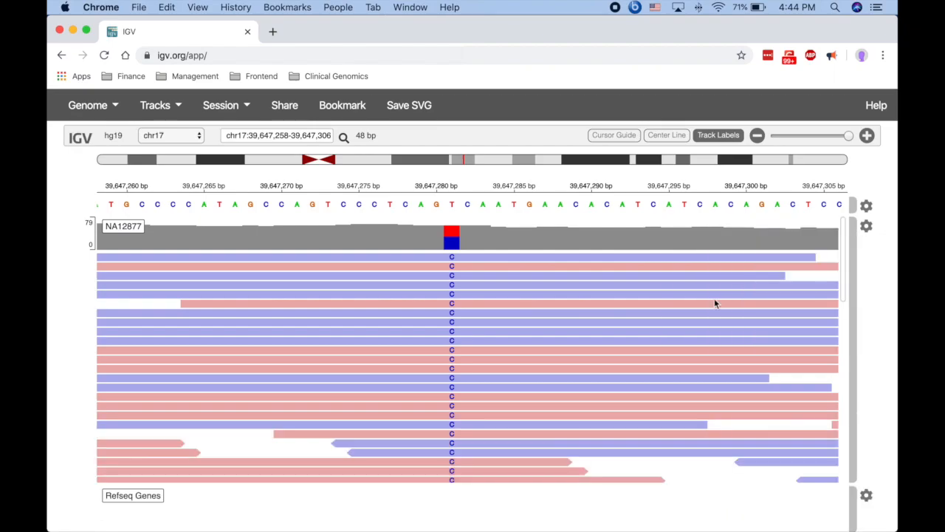
# Colour the alignment coverage blue.
pyautogui.click(867, 229)
pyautogui.click(843, 264)
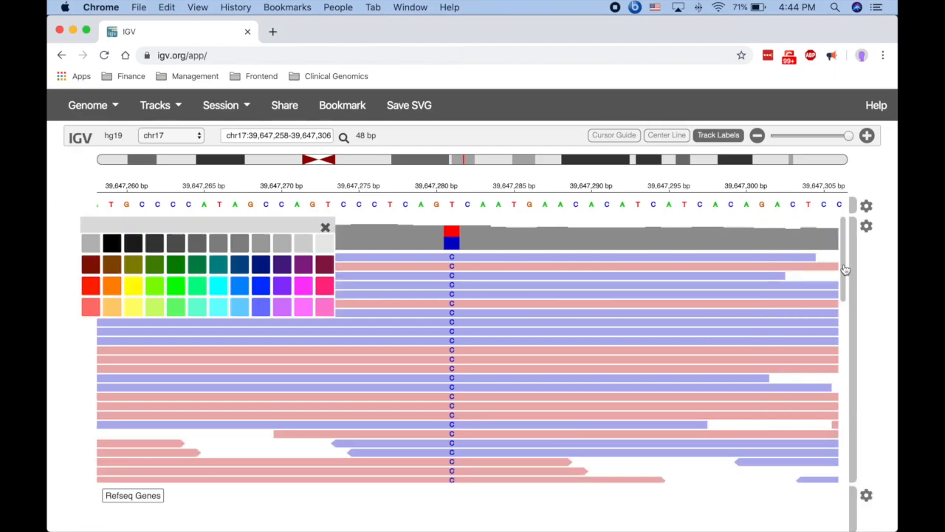
pyautogui.click(240, 308)
pyautogui.click(326, 231)
# Rename the NA12877 track to 'Genome 1'.
pyautogui.click(866, 226)
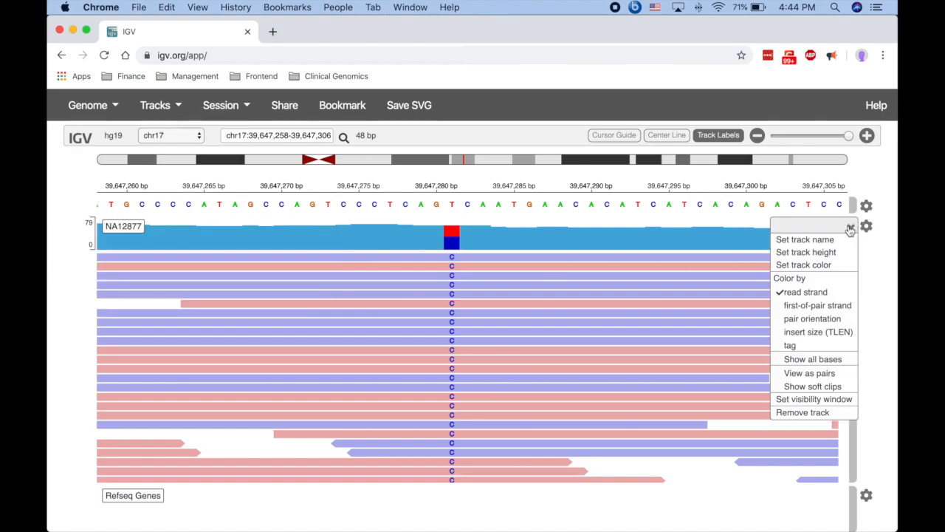
pyautogui.click(830, 243)
pyautogui.press('BackSpace')
pyautogui.press('BackSpace')
pyautogui.press('BackSpace')
pyautogui.press('BackSpace')
pyautogui.press('BackSpace')
pyautogui.press('BackSpace')
pyautogui.write('Genome 1')
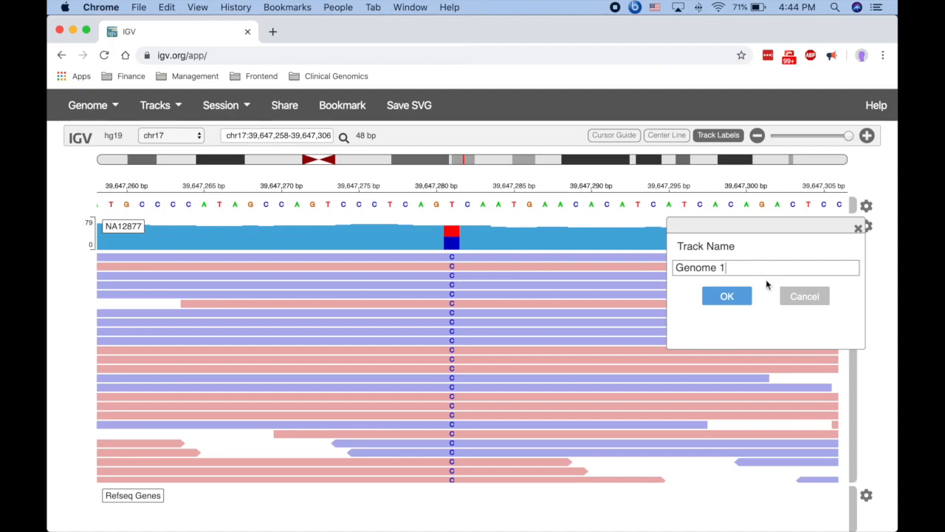
pyautogui.click(728, 296)
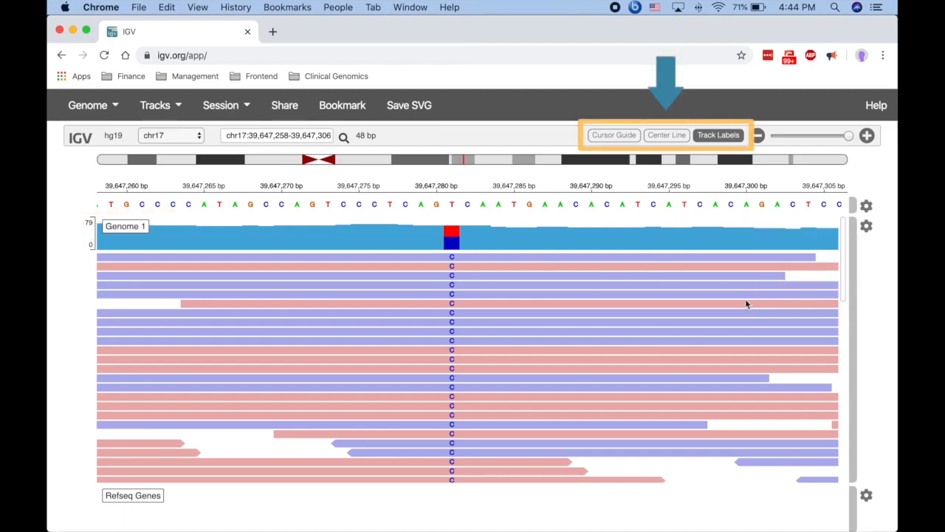
# Toggle track labels off and on, and turn the centre line and cursor guide on, then off.
pyautogui.click(719, 136)
pyautogui.click(718, 136)
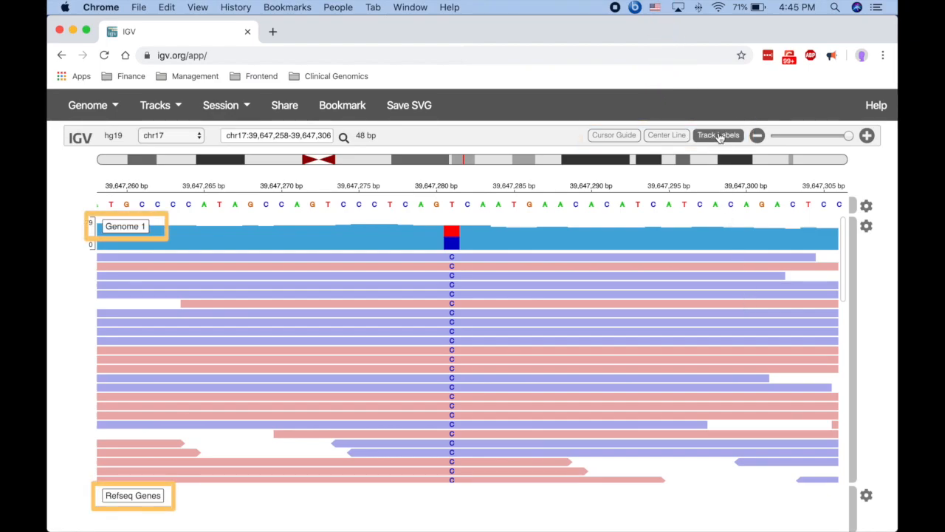
pyautogui.click(667, 136)
pyautogui.moveTo(522, 310); pyautogui.dragTo(547, 299)
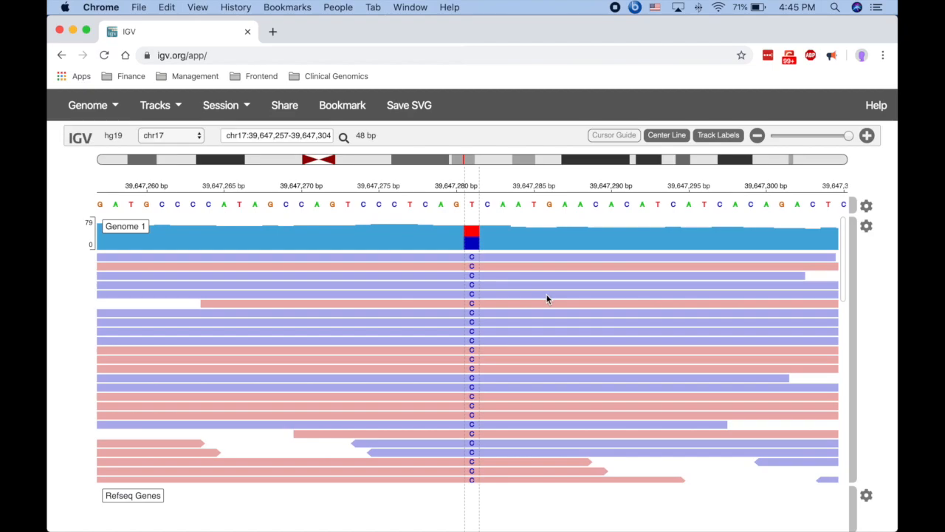
pyautogui.click(614, 137)
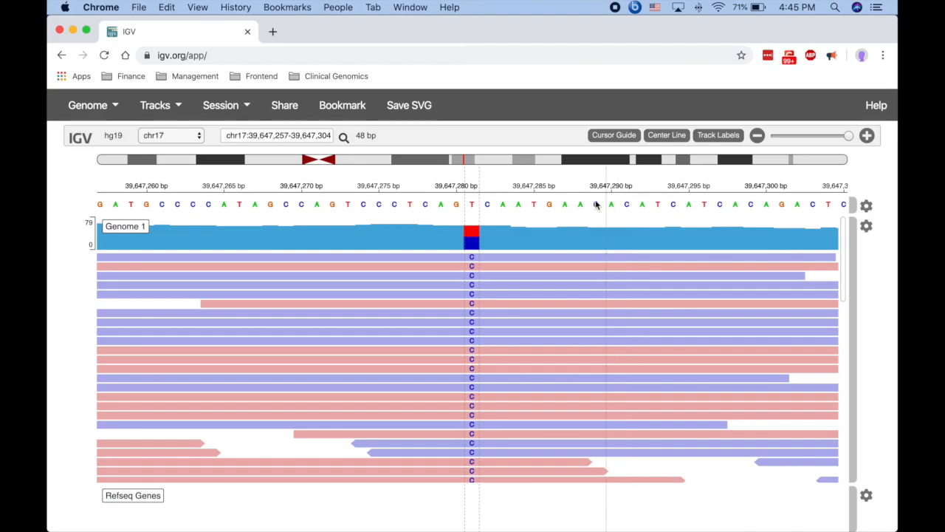
pyautogui.click(608, 140)
pyautogui.click(666, 137)
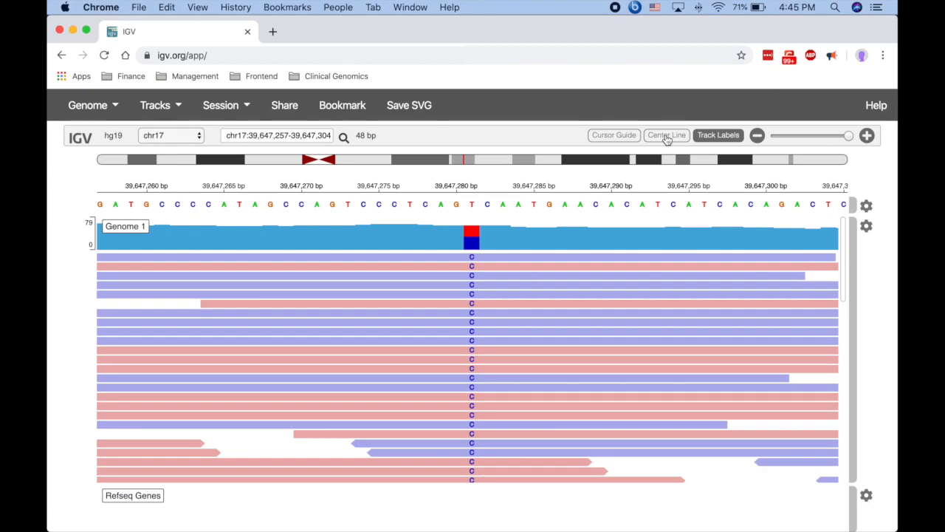
pyautogui.click(213, 107)
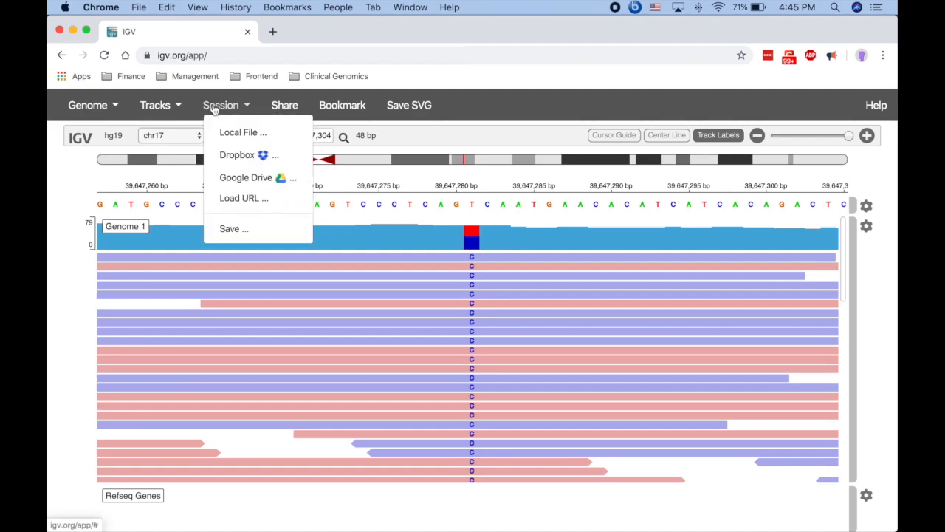
# Create a bookmark session URL, cancelling the Save Session and Save SVG prompts.
pyautogui.click(211, 234)
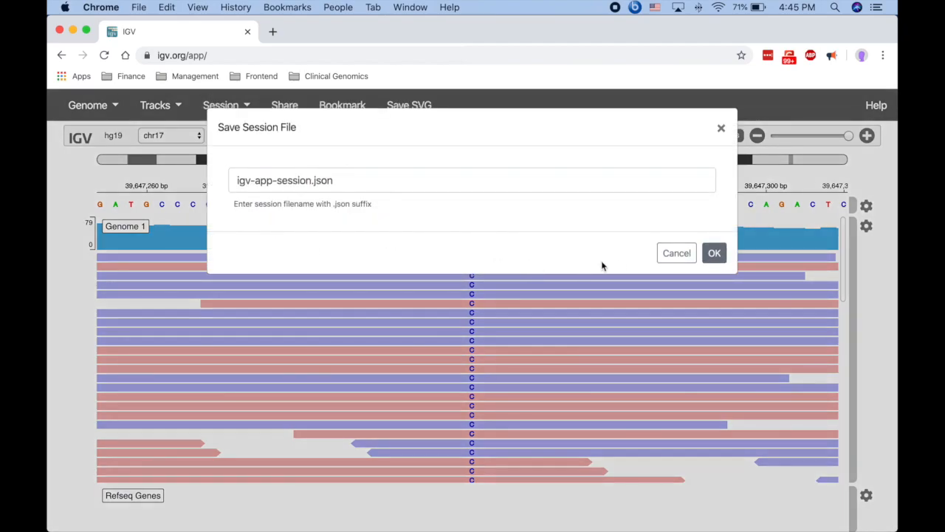
pyautogui.click(670, 253)
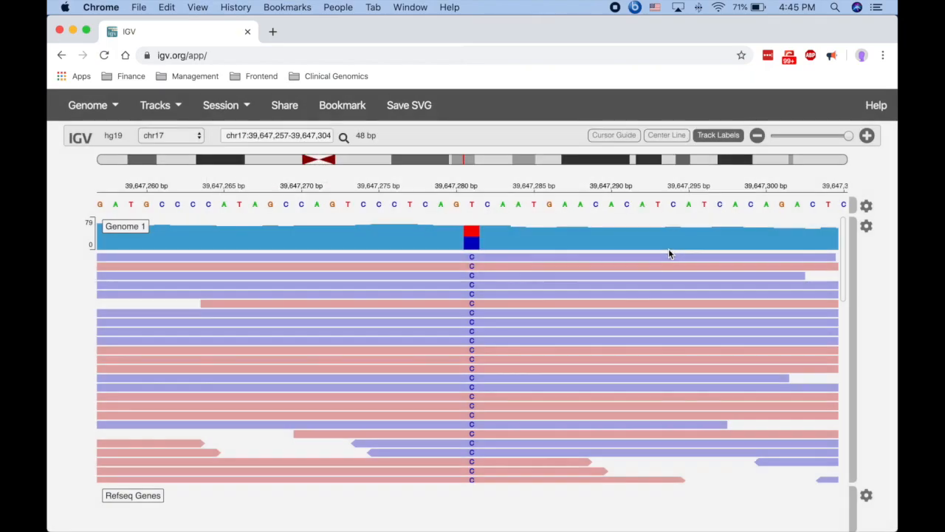
pyautogui.click(342, 105)
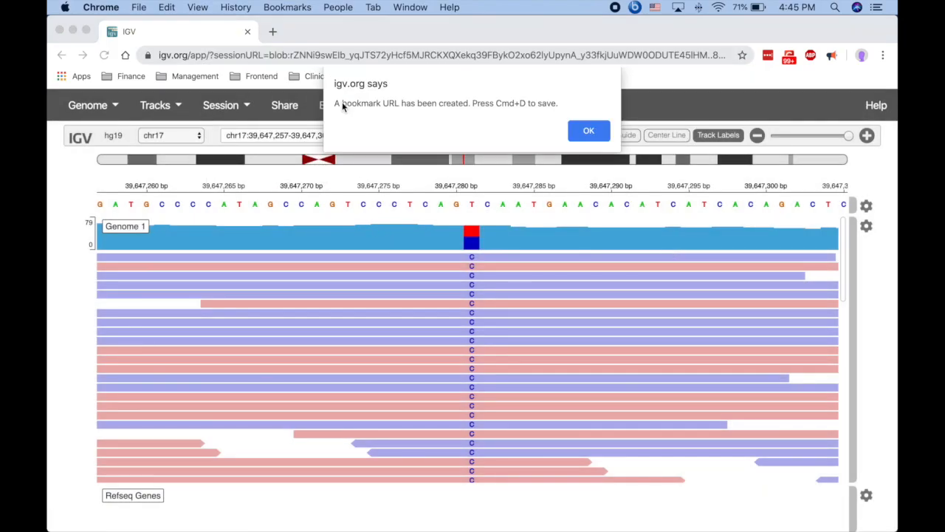
pyautogui.click(588, 133)
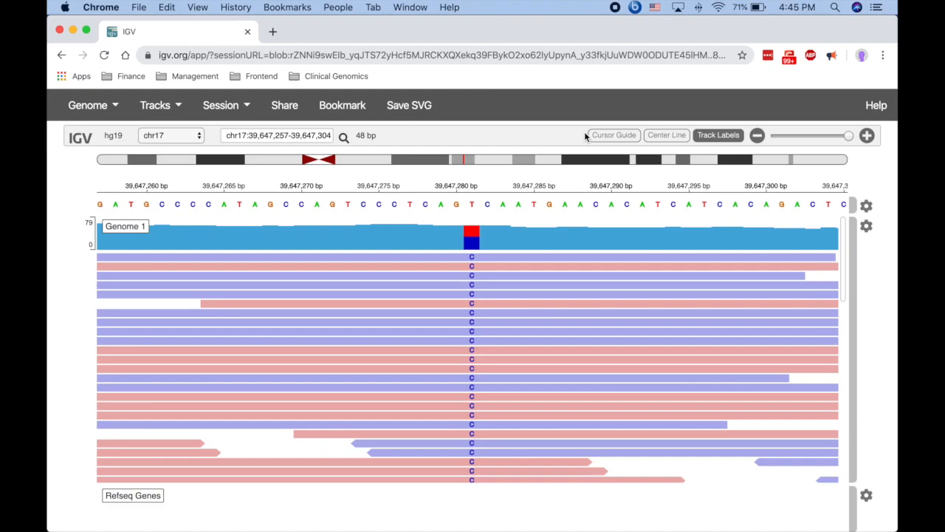
pyautogui.click(405, 106)
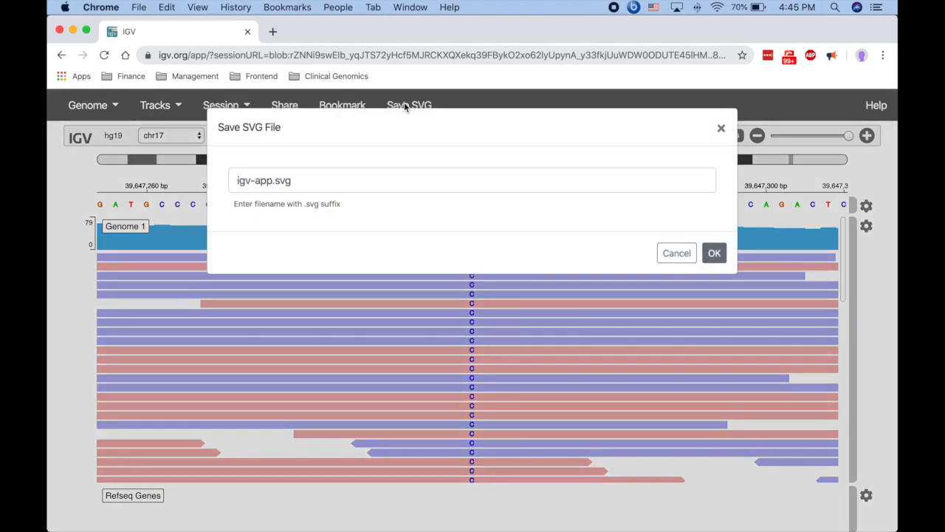
pyautogui.click(668, 256)
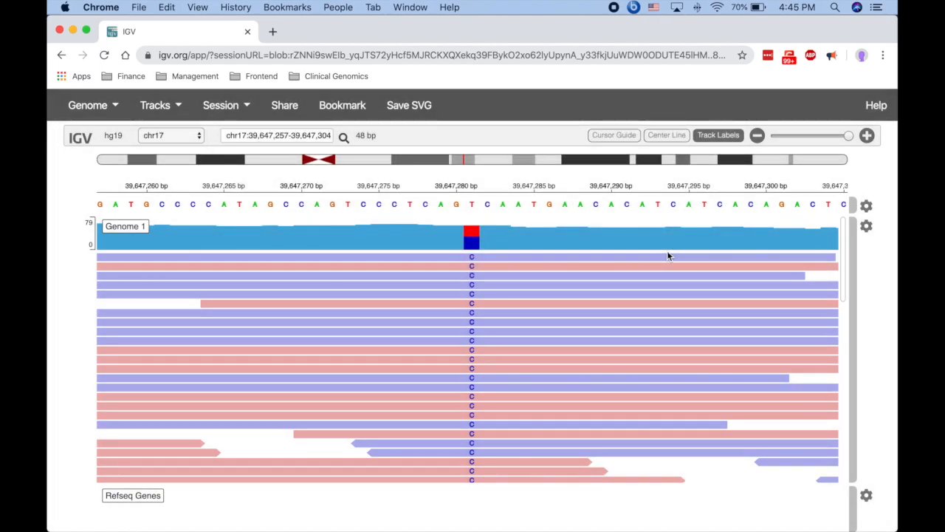
# Copy the short share link, confirm it reopens the chr17 view in an incognito window, then close it.
pyautogui.click(286, 106)
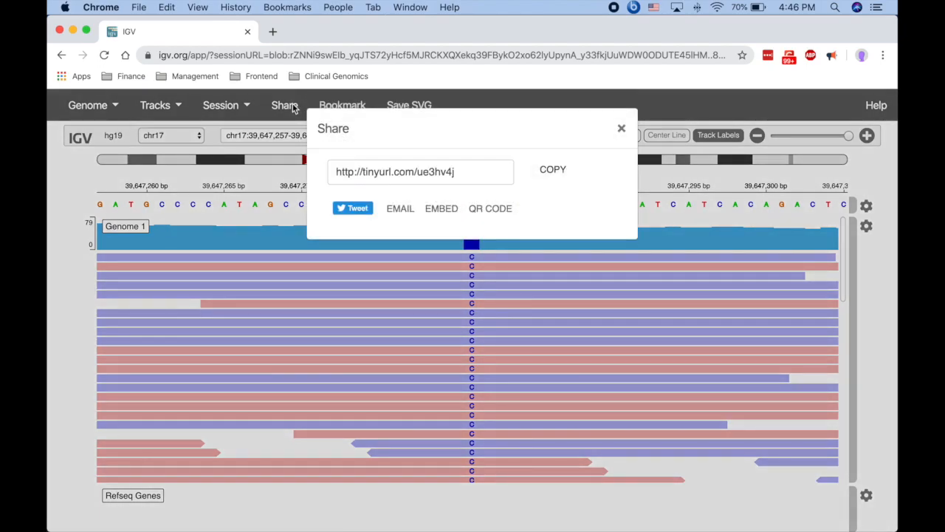
pyautogui.click(550, 169)
pyautogui.click(139, 8)
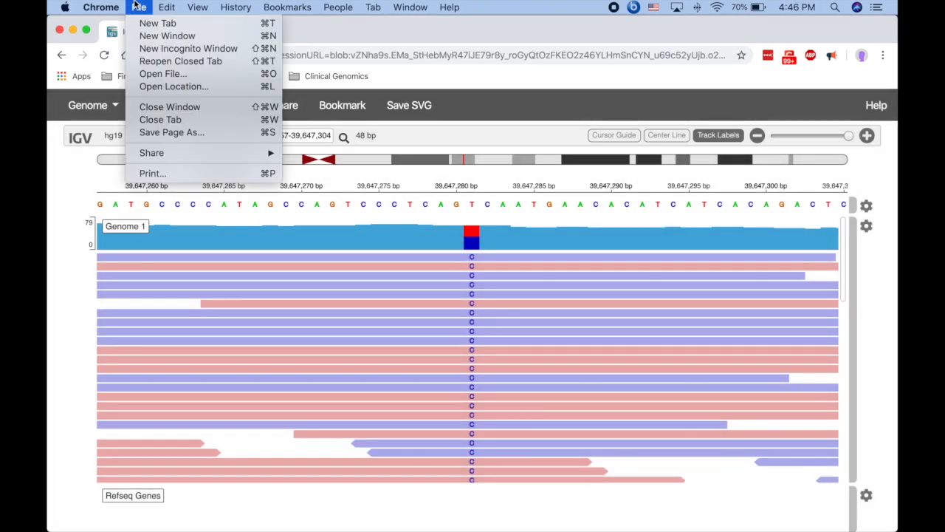
pyautogui.click(140, 48)
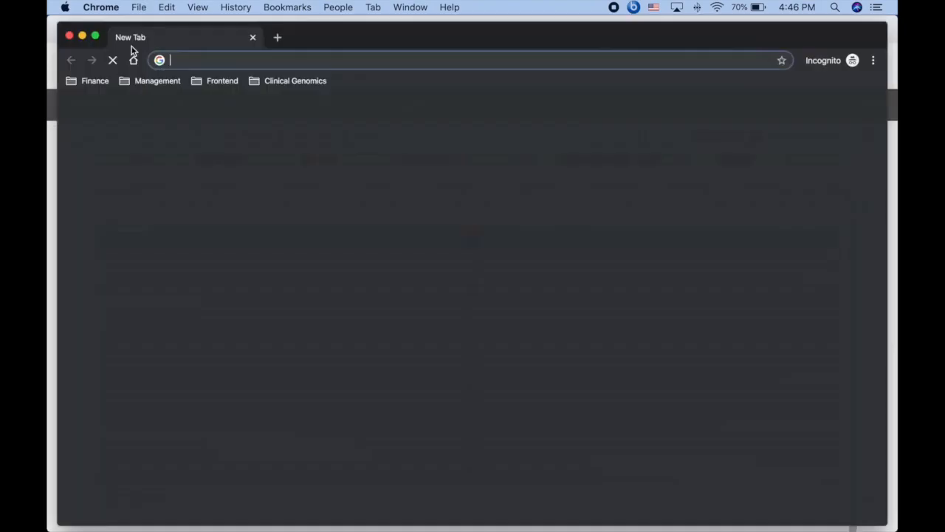
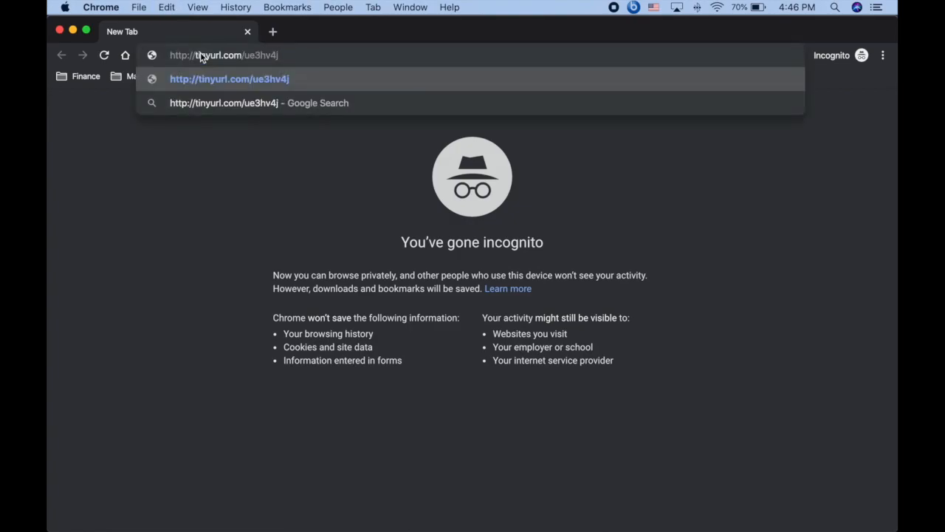
pyautogui.press('Return')
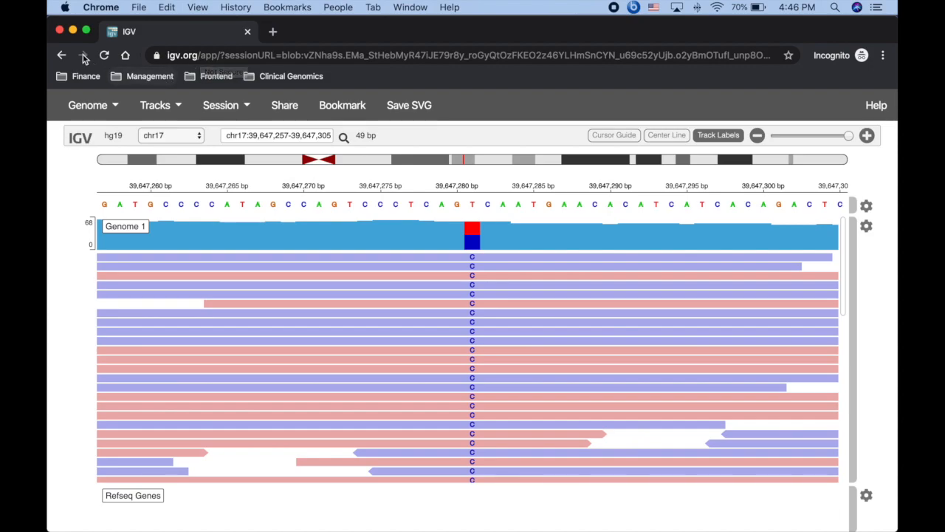
pyautogui.click(60, 31)
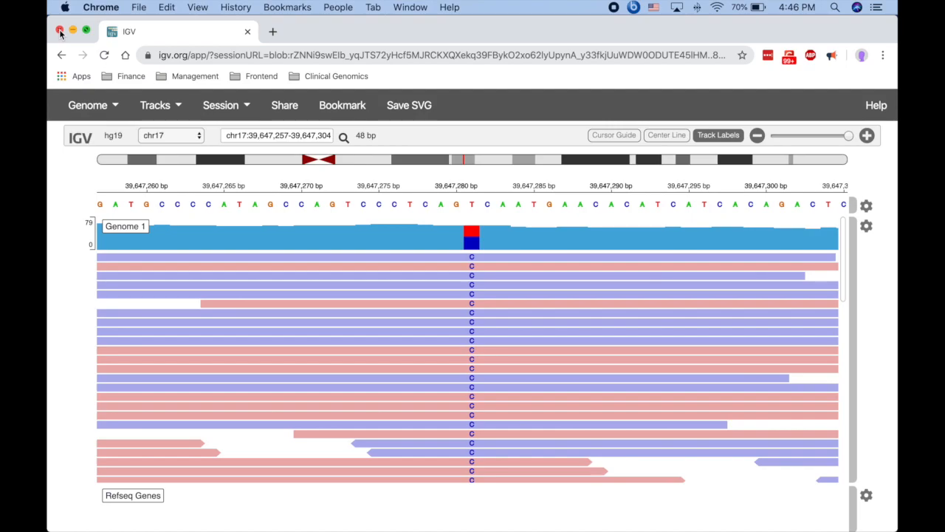
# Bookmark the session URL in Chrome as 'IGV Tutorial' on the Bookmarks Bar.
pyautogui.click(337, 105)
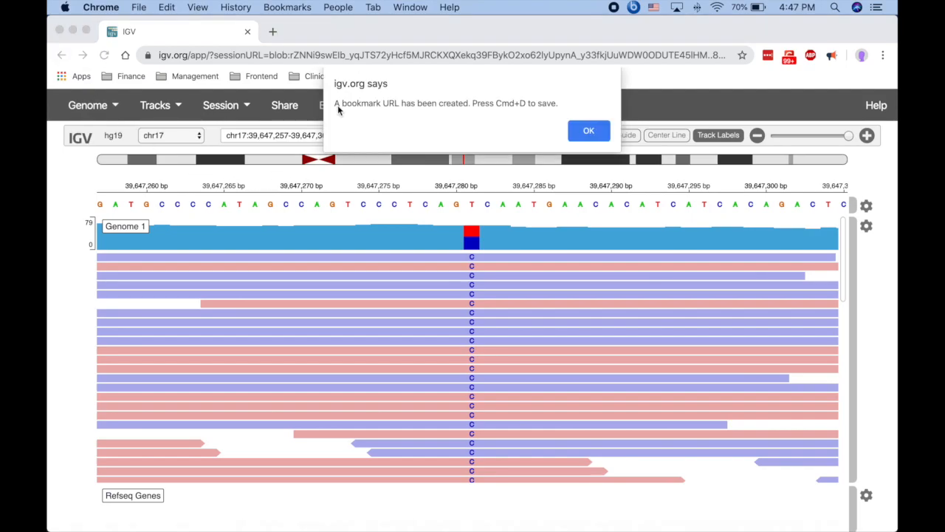
pyautogui.click(581, 133)
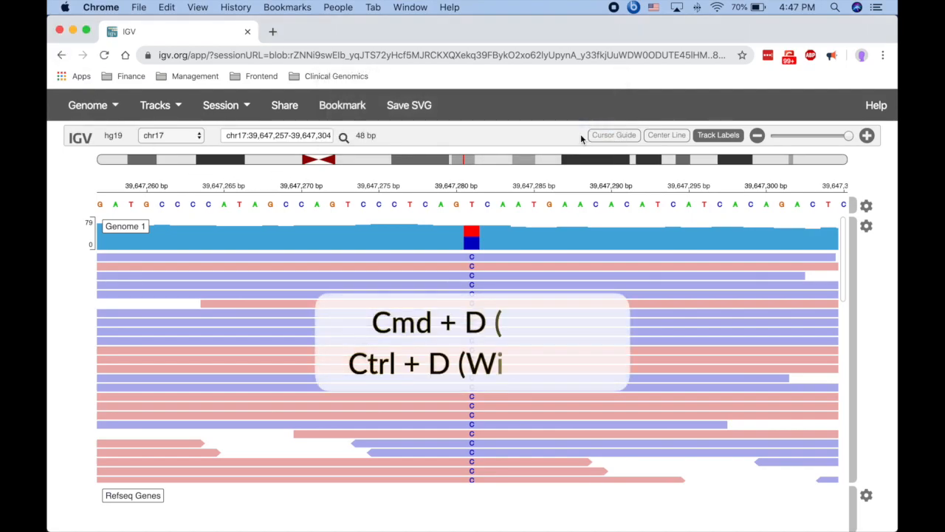
pyautogui.press('super+d')
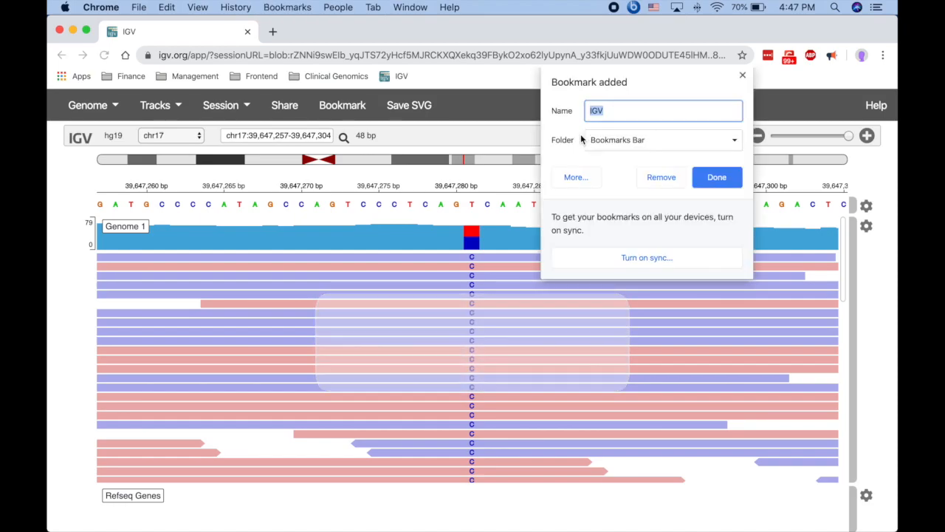
pyautogui.click(632, 114)
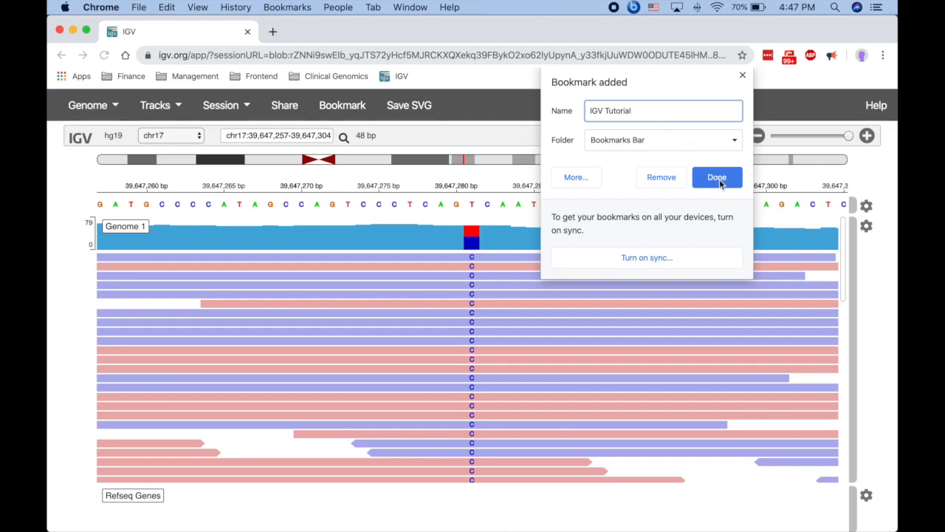
pyautogui.click(717, 178)
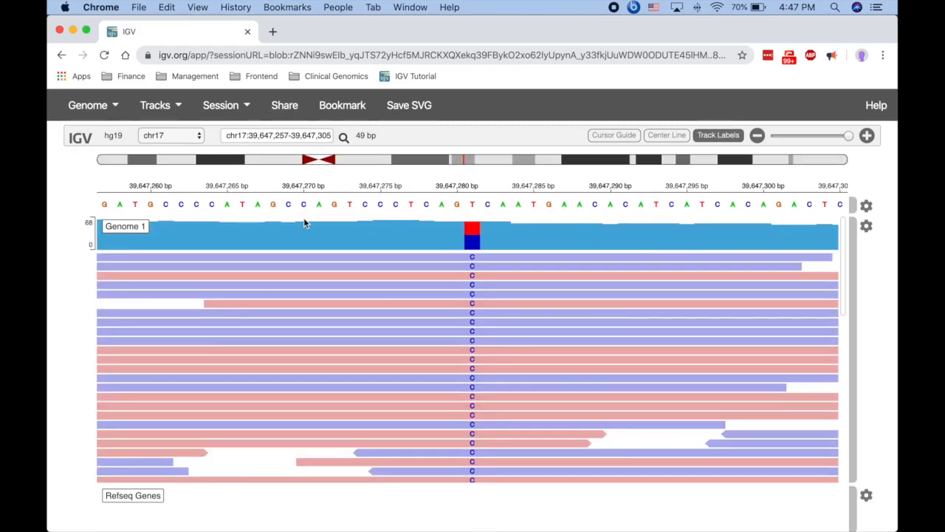
# Close the IGV-Web window, open a new Chrome window, and launch the IGV Tutorial bookmark.
pyautogui.click(60, 31)
pyautogui.click(139, 9)
pyautogui.click(127, 36)
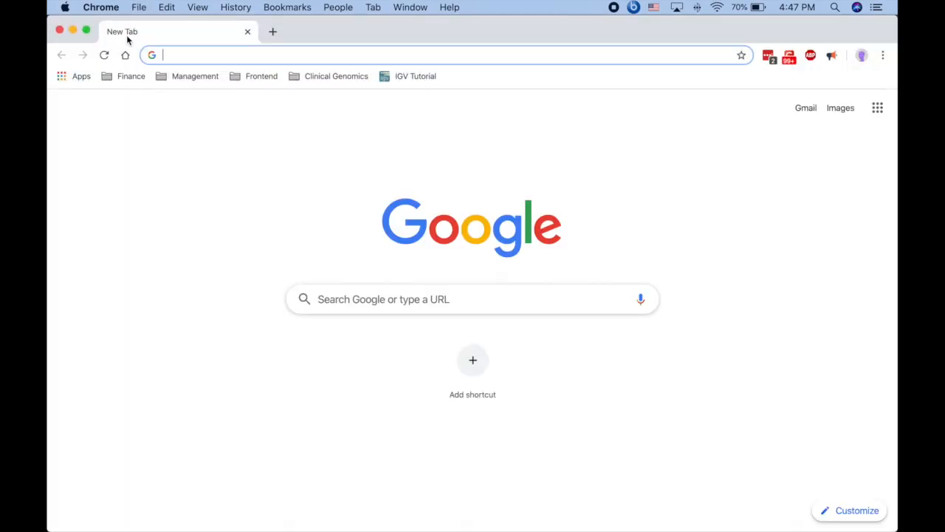
pyautogui.click(407, 83)
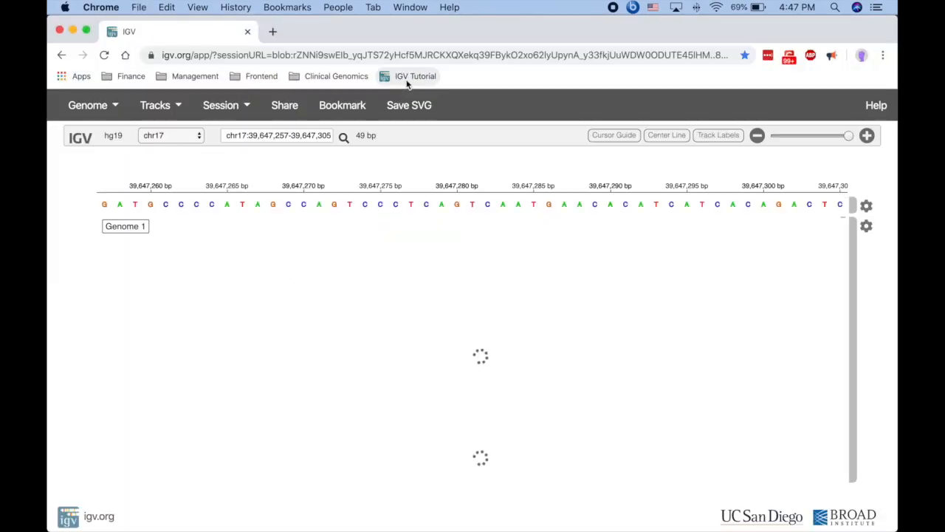